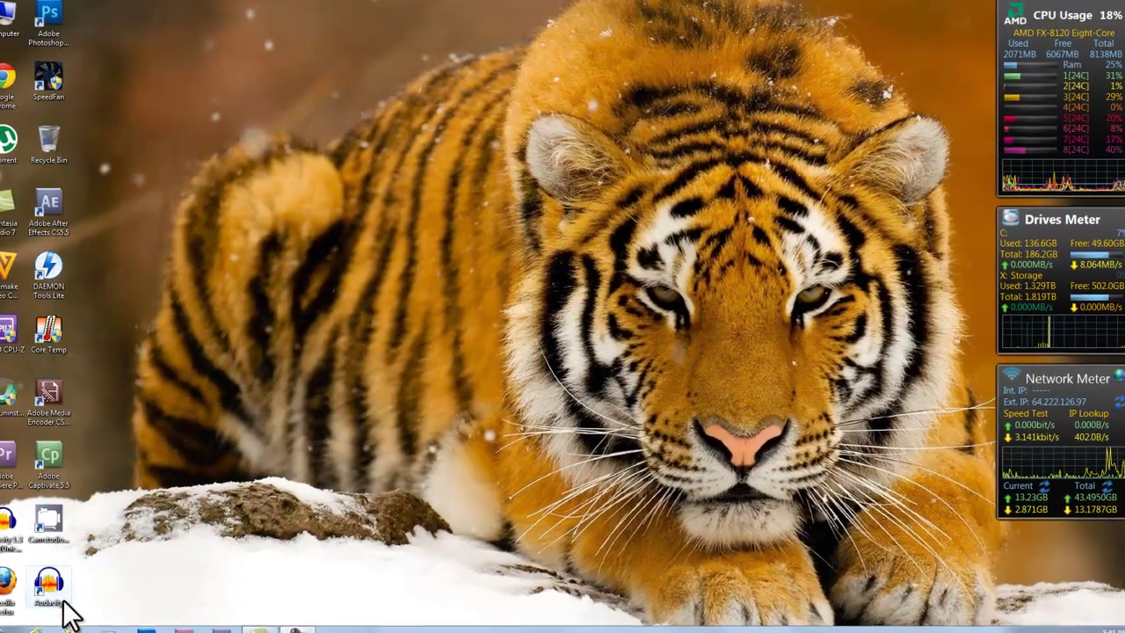
Open the web browser and go to videolan.org
{"action": "left_click", "coordinate": [106, 630]}
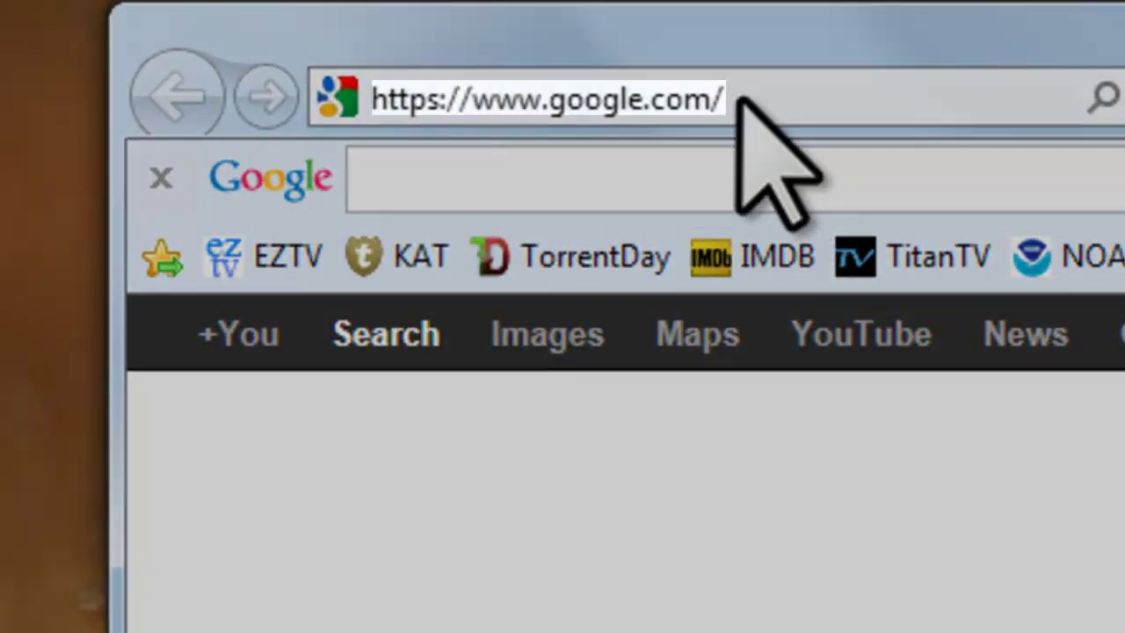
{"action": "left_click", "coordinate": [741, 97]}
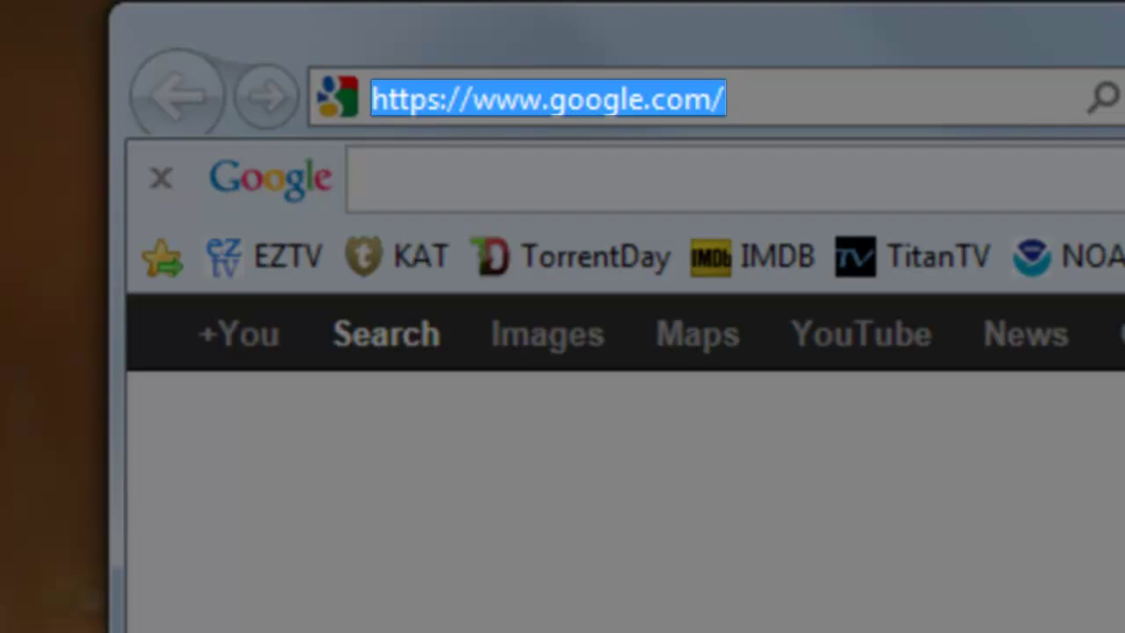
{"action": "type", "text": "videolan."}
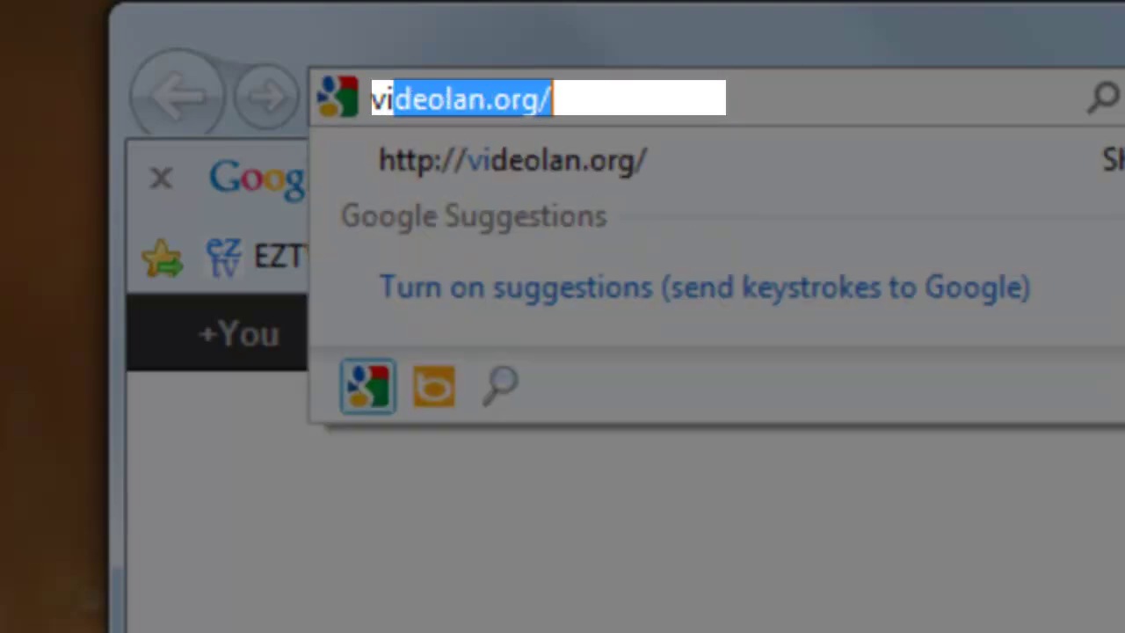
{"action": "type", "text": "org"}
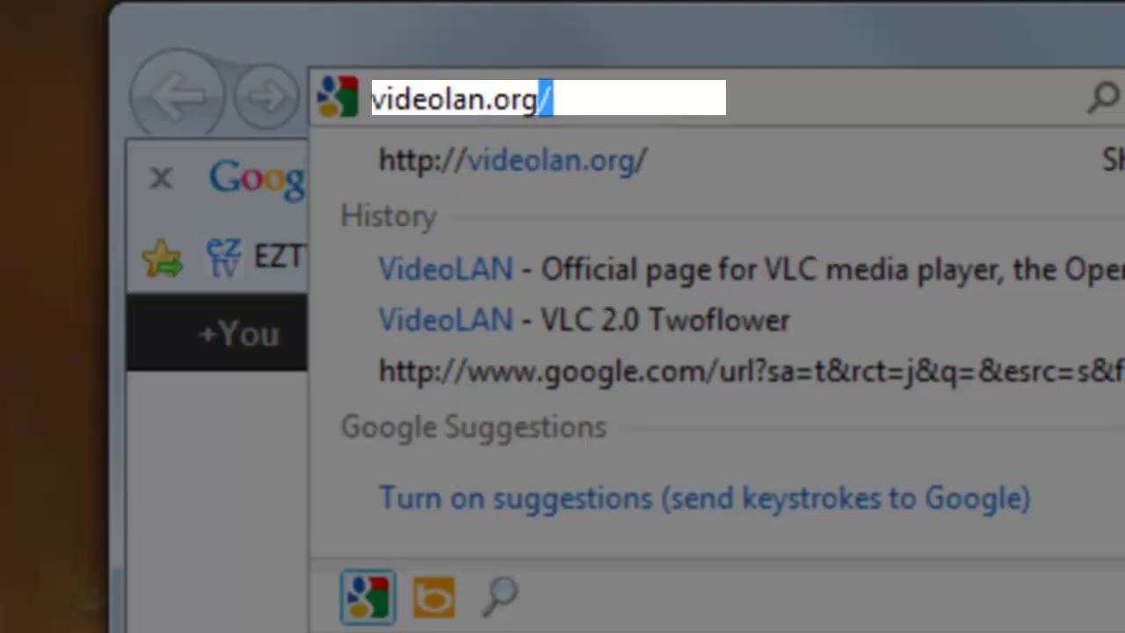
{"action": "key", "text": "Return"}
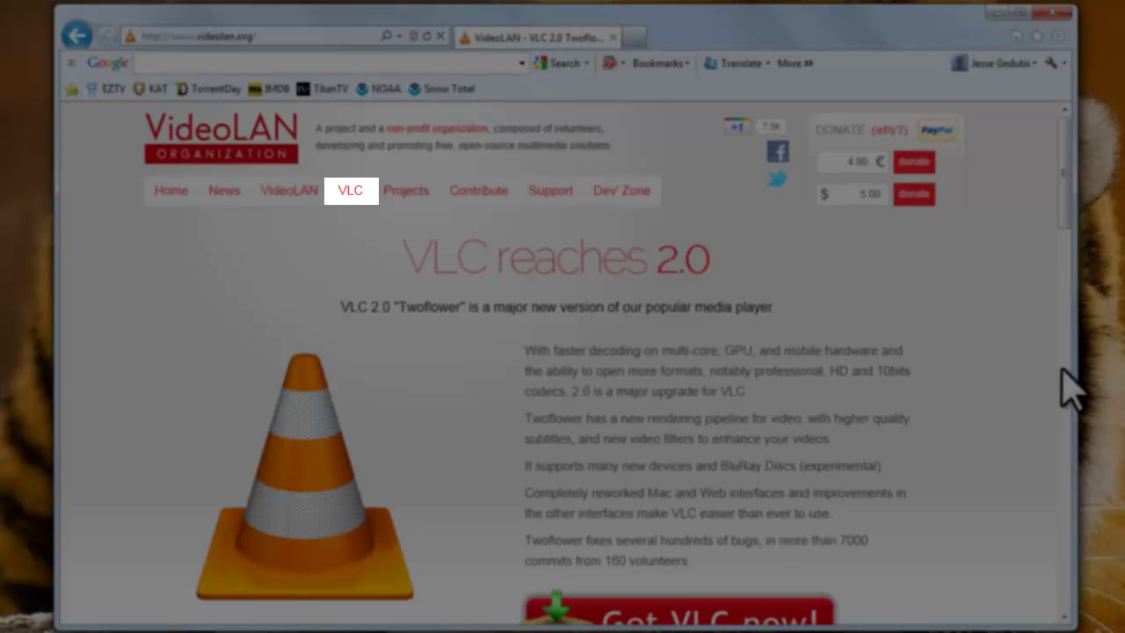
Go to the VLC page, download VLC 2.0.0 for Windows and run the vlc-2.0.0-win32.exe installer
{"action": "mouse_move", "coordinate": [427, 207]}
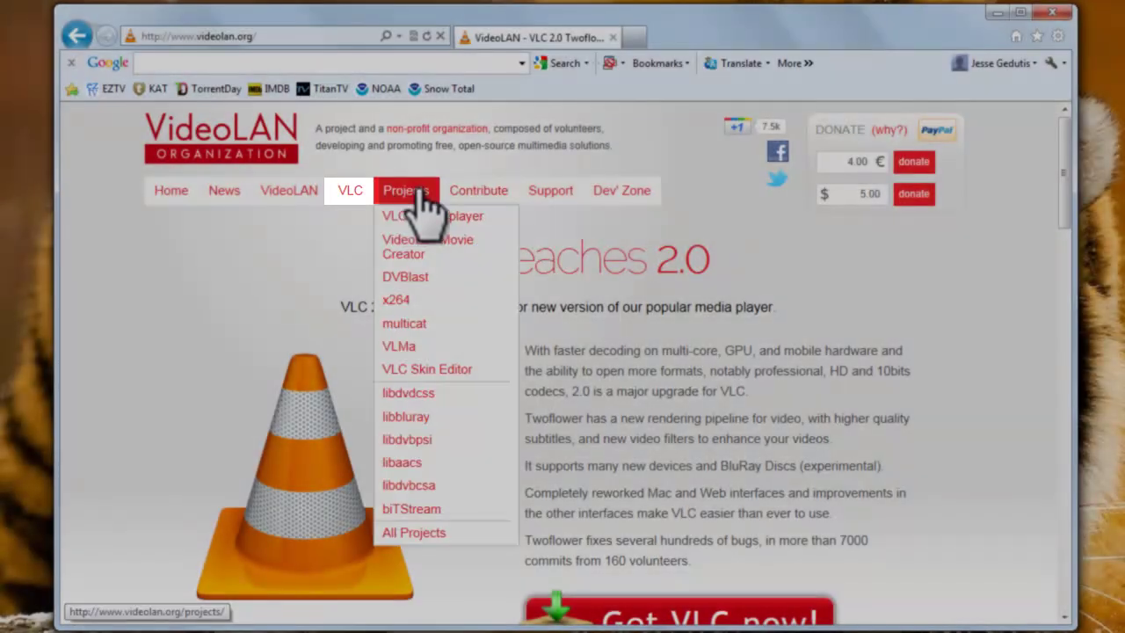
{"action": "left_click", "coordinate": [351, 194]}
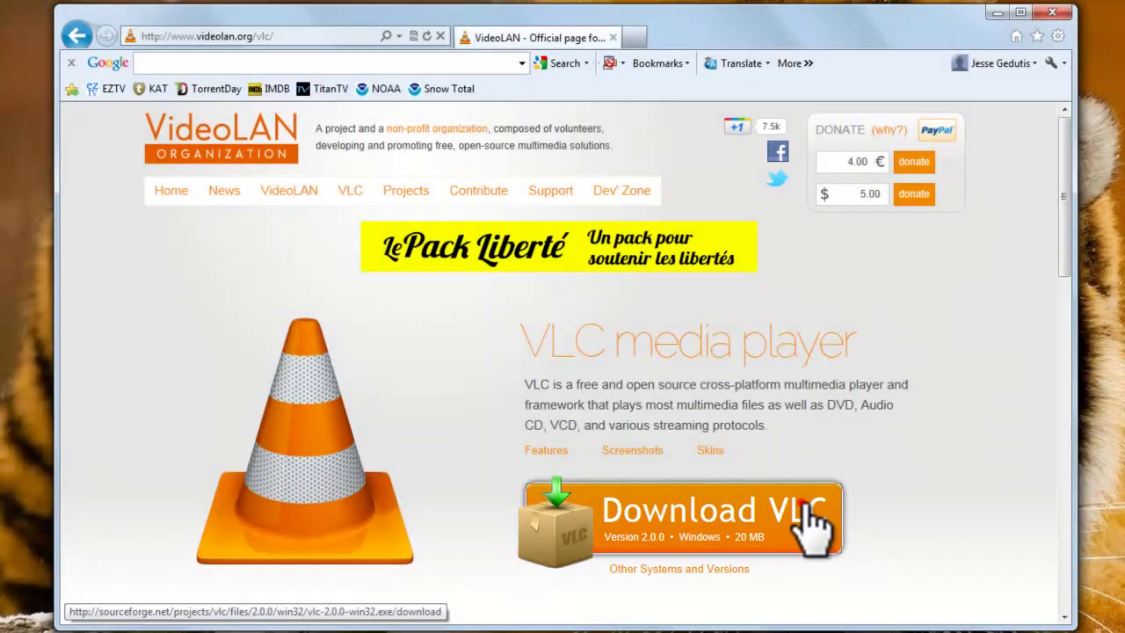
{"action": "left_click", "coordinate": [811, 515]}
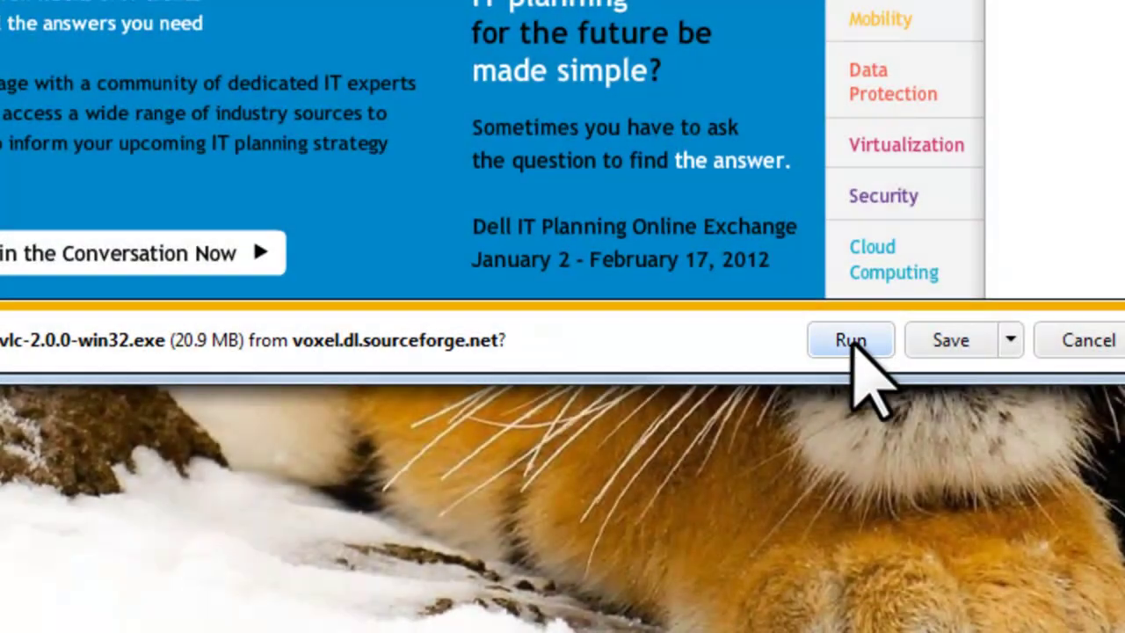
{"action": "left_click", "coordinate": [851, 343]}
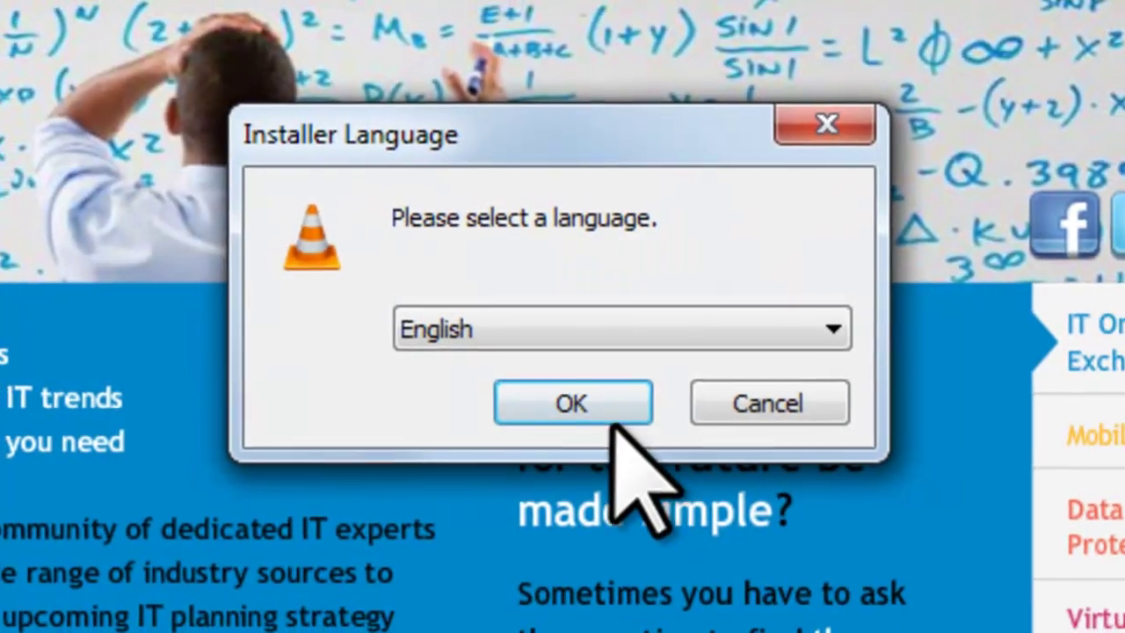
Install VLC media player 2.0.0 in English with the preselected components, and finish the setup without running the player
{"action": "left_click", "coordinate": [614, 420]}
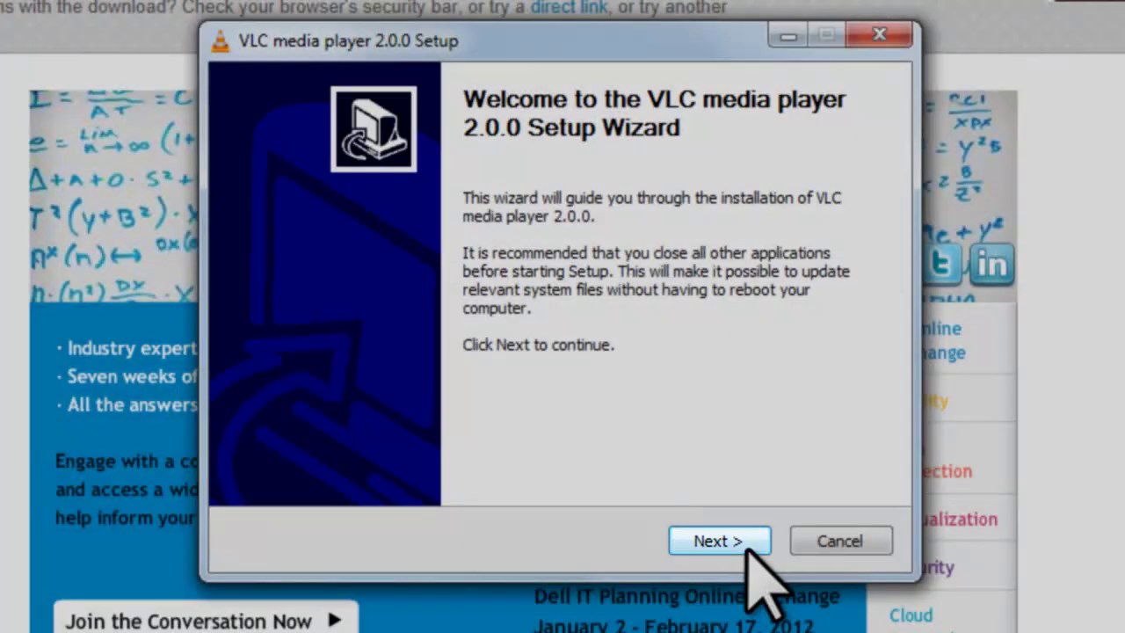
{"action": "left_click", "coordinate": [745, 543]}
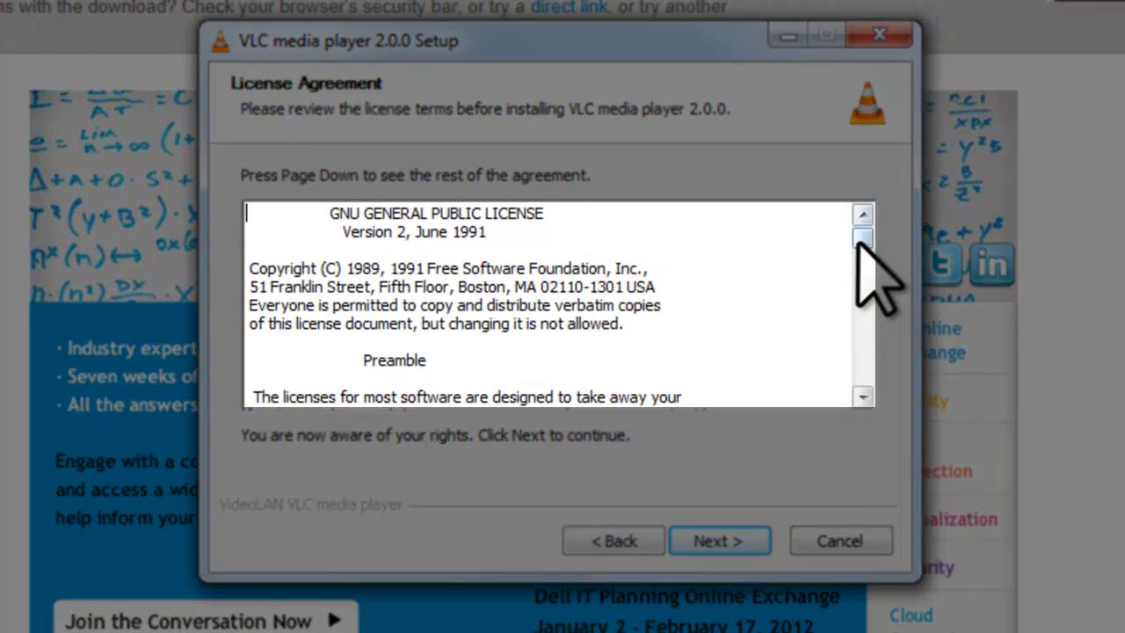
{"action": "left_click_drag", "start_coordinate": [863, 237], "coordinate": [871, 388]}
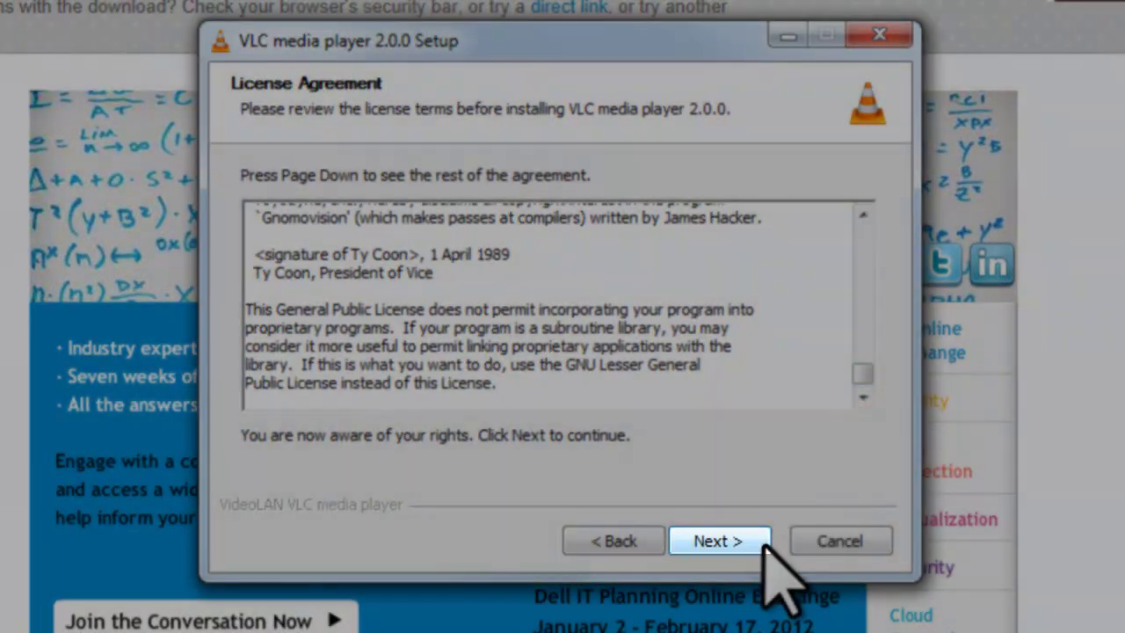
{"action": "left_click", "coordinate": [763, 542]}
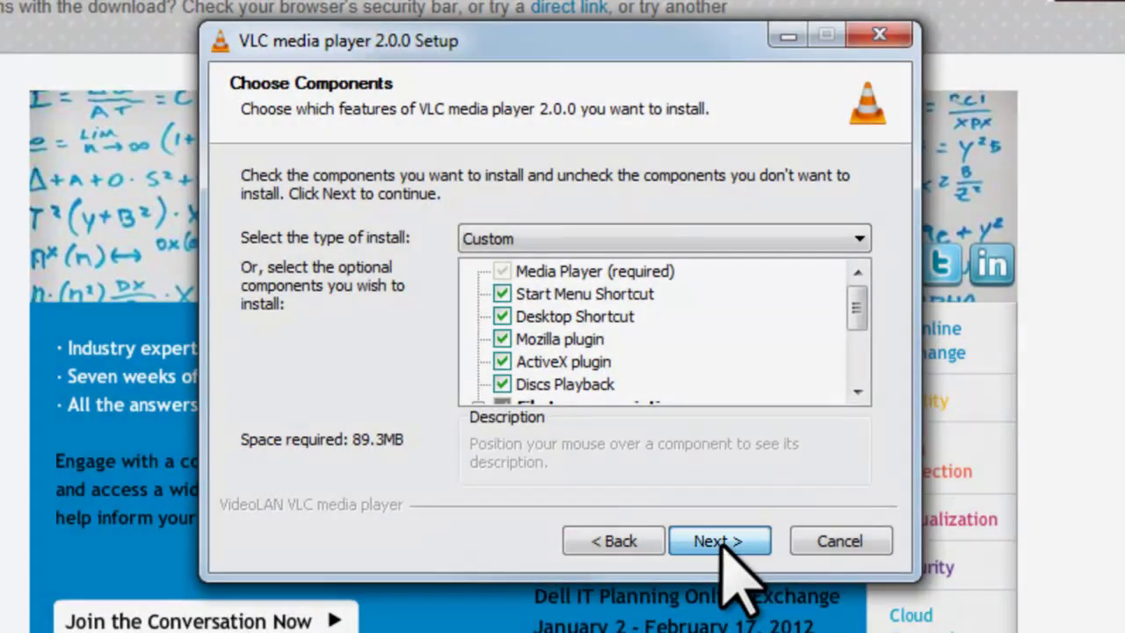
{"action": "left_click", "coordinate": [719, 543]}
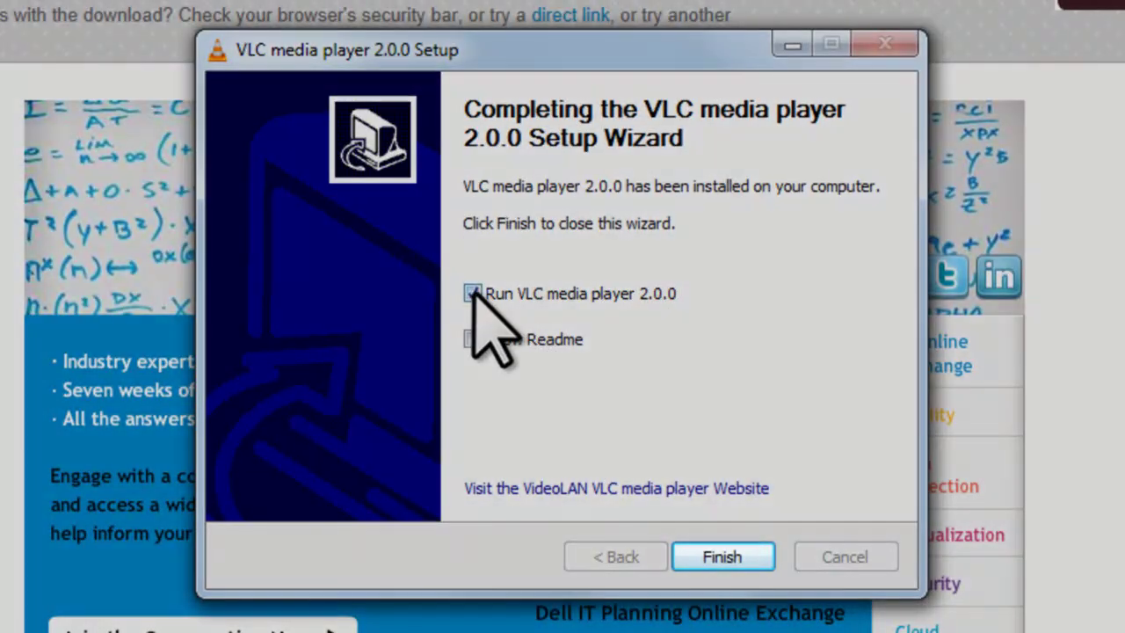
{"action": "left_click", "coordinate": [473, 294]}
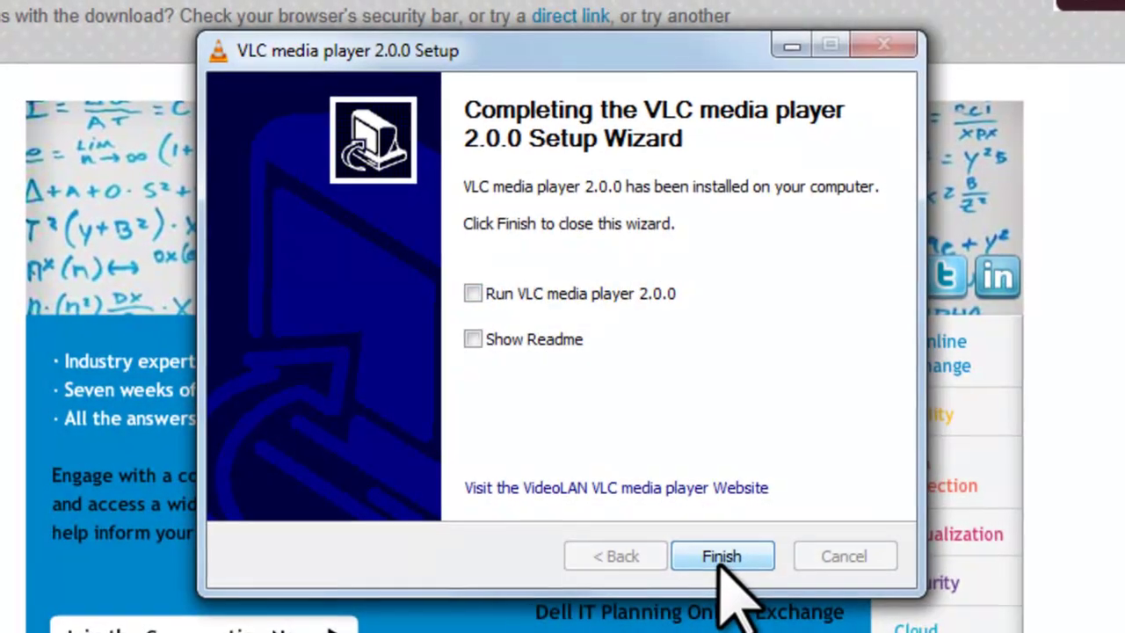
{"action": "left_click", "coordinate": [725, 559]}
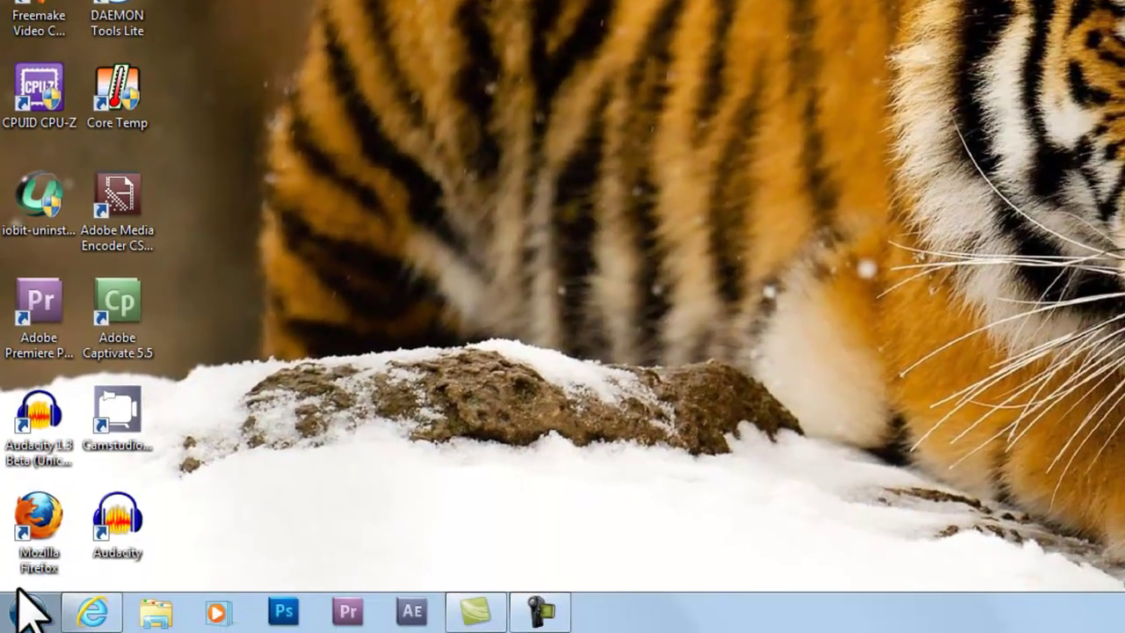
Launch VLC media player from the VideoLAN folder in the list of all installed programs
{"action": "left_click", "coordinate": [29, 614]}
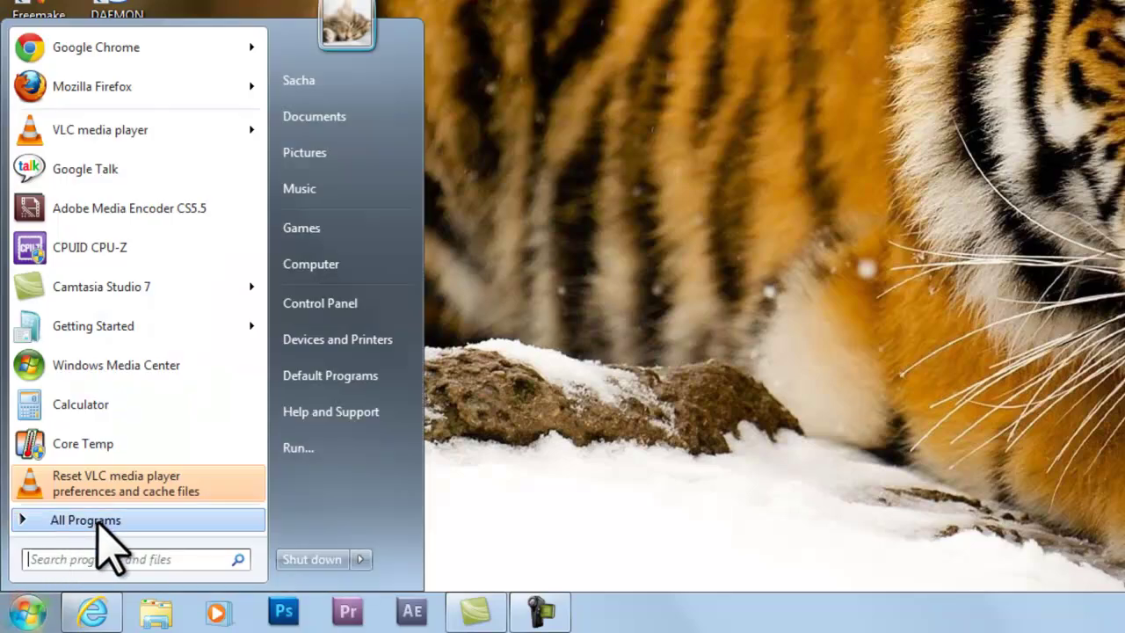
{"action": "left_click", "coordinate": [97, 519]}
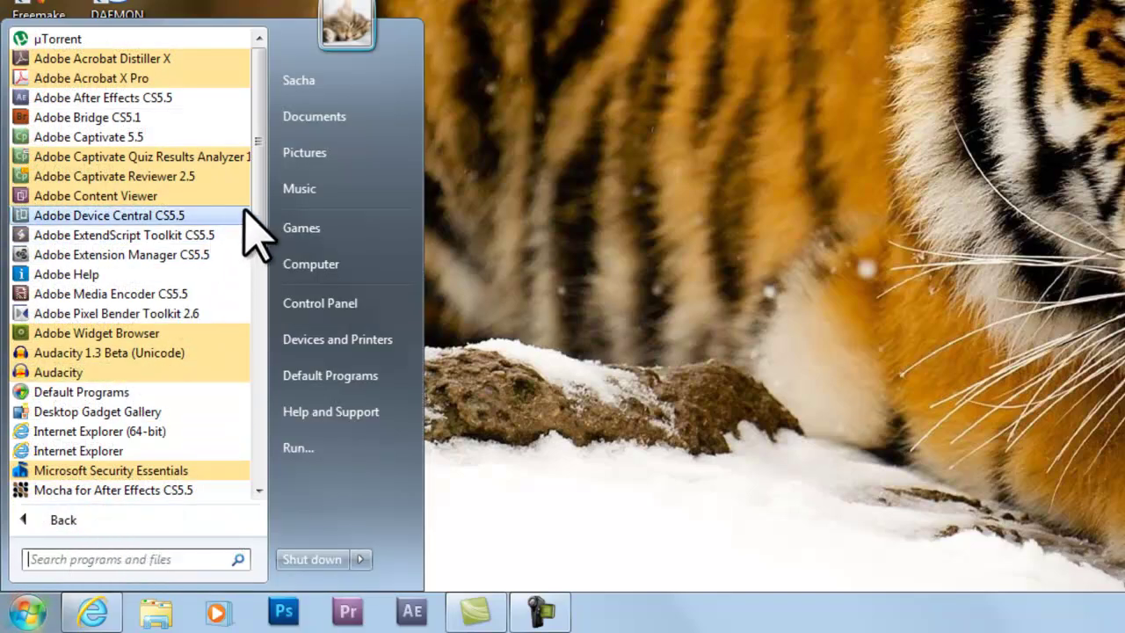
{"action": "left_click_drag", "start_coordinate": [259, 204], "coordinate": [246, 479]}
{"action": "left_click", "coordinate": [150, 491]}
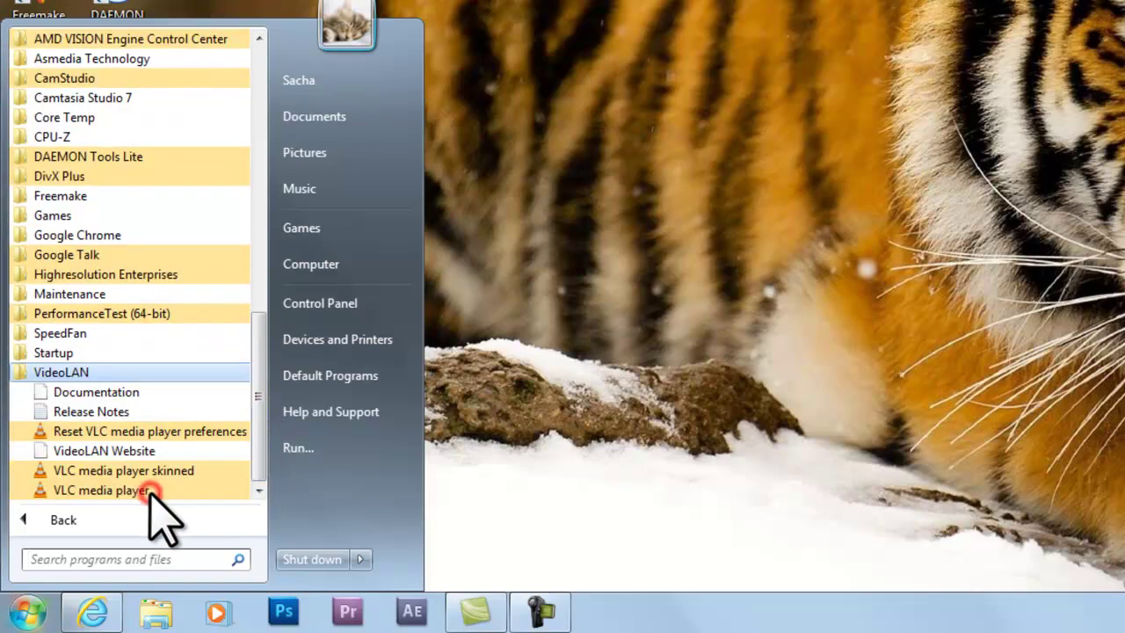
{"action": "left_click", "coordinate": [127, 490]}
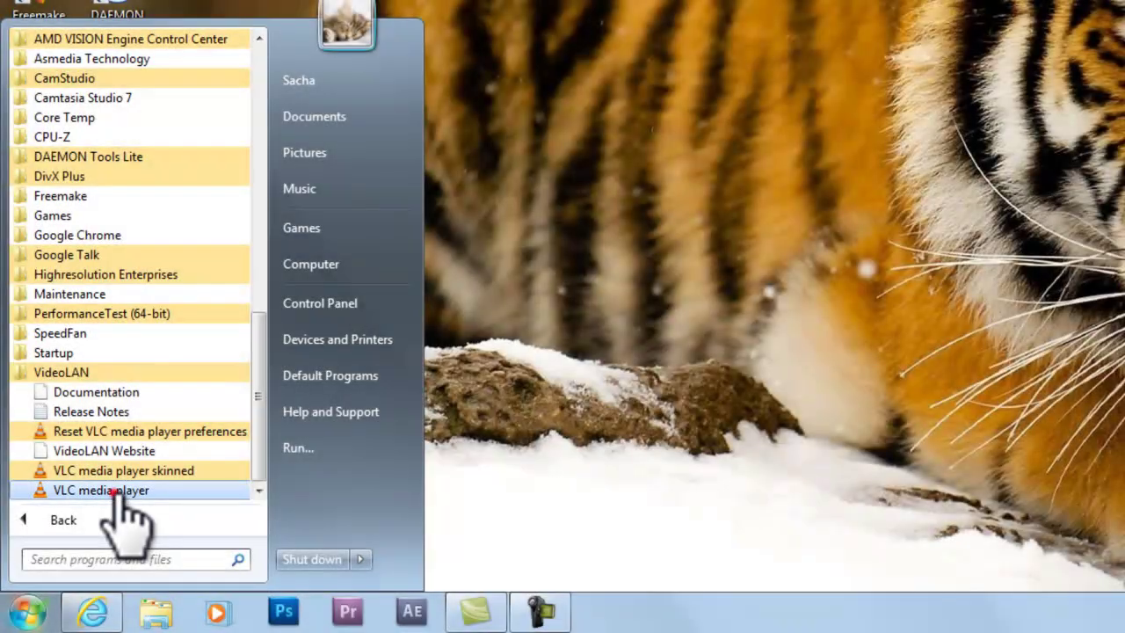
{"action": "left_click", "coordinate": [120, 491]}
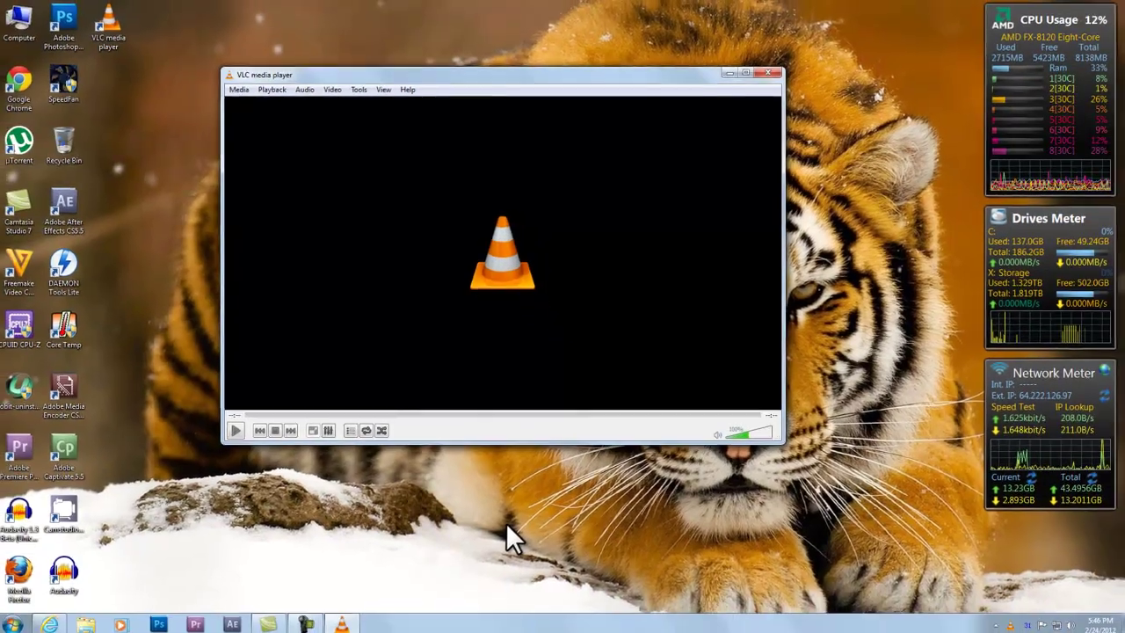
Play BlueJay_FinalCut_NewMusic.mp4 from the C:\Temp folder in VLC and close the player
{"action": "left_click", "coordinate": [90, 622]}
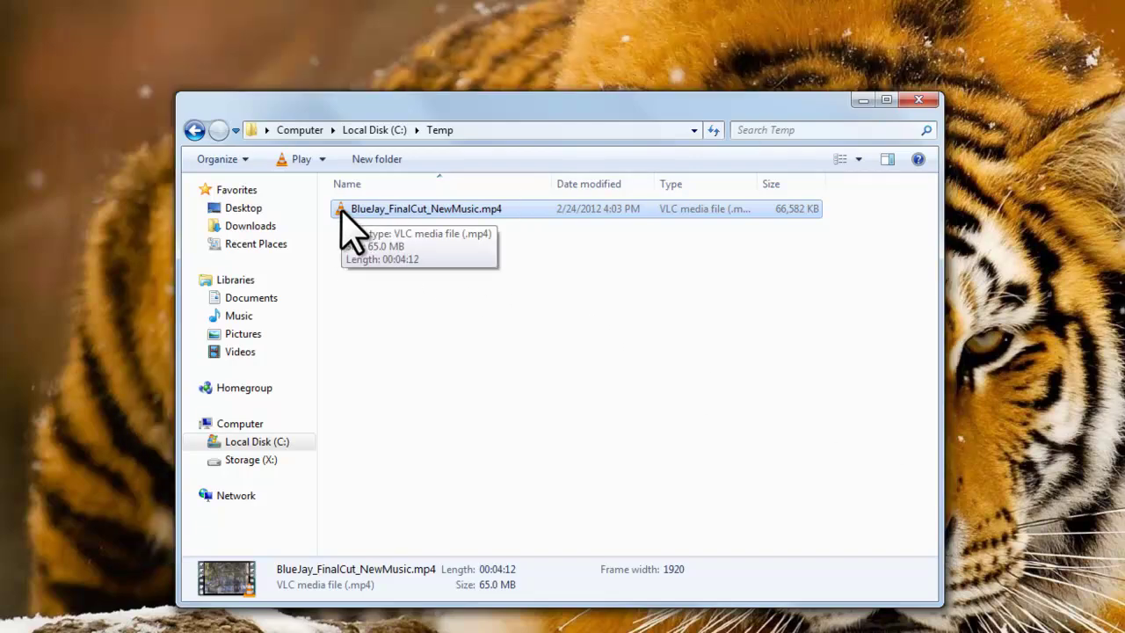
{"action": "double_click", "coordinate": [343, 215]}
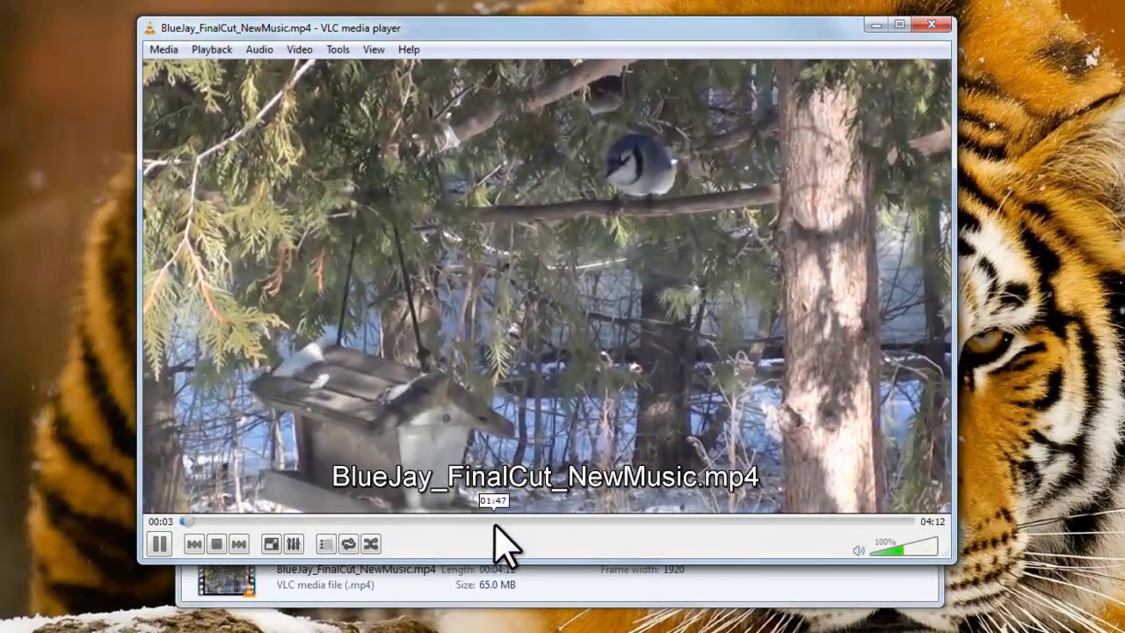
{"action": "left_click", "coordinate": [944, 28]}
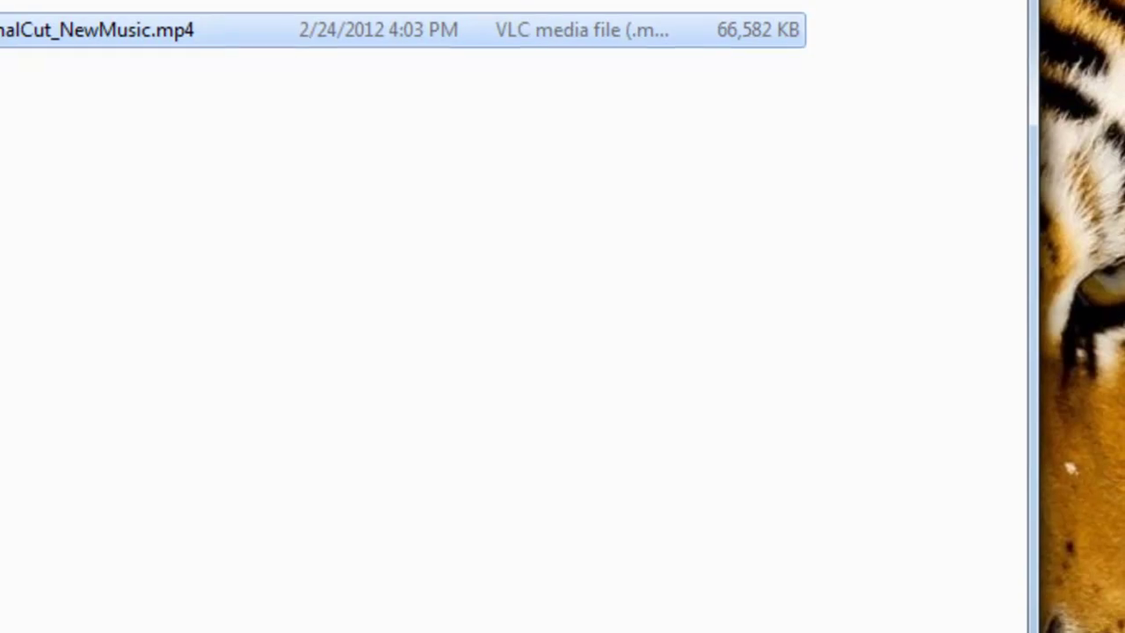
Set VLC media player as the default program for opening the BlueJay MP4's file type, and close the player that opens
{"action": "right_click", "coordinate": [92, 28]}
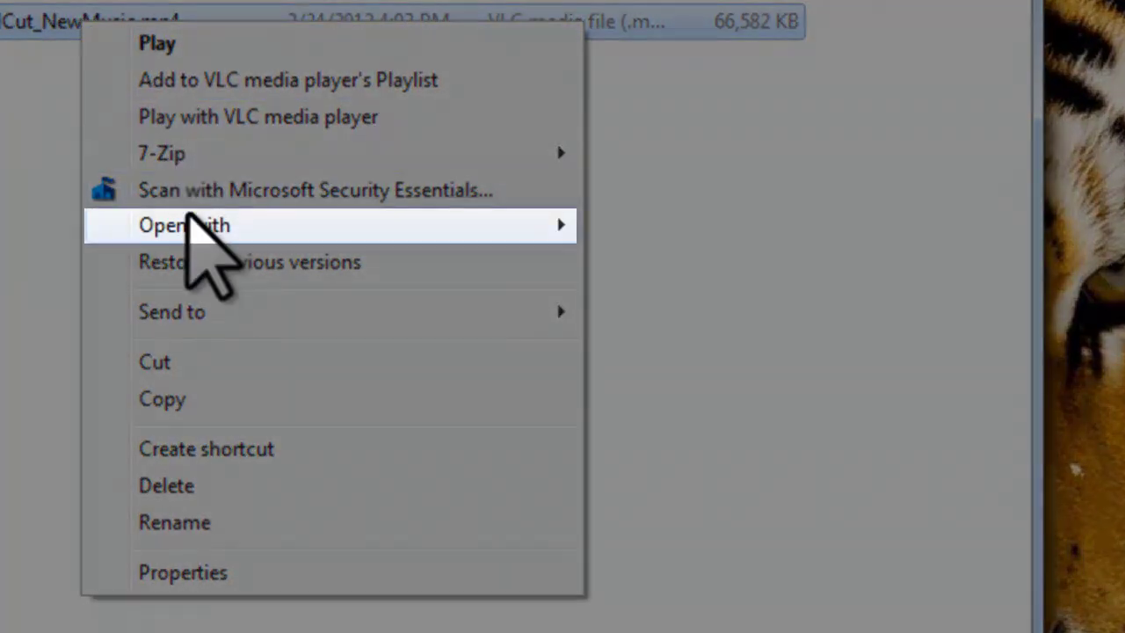
{"action": "mouse_move", "coordinate": [189, 236]}
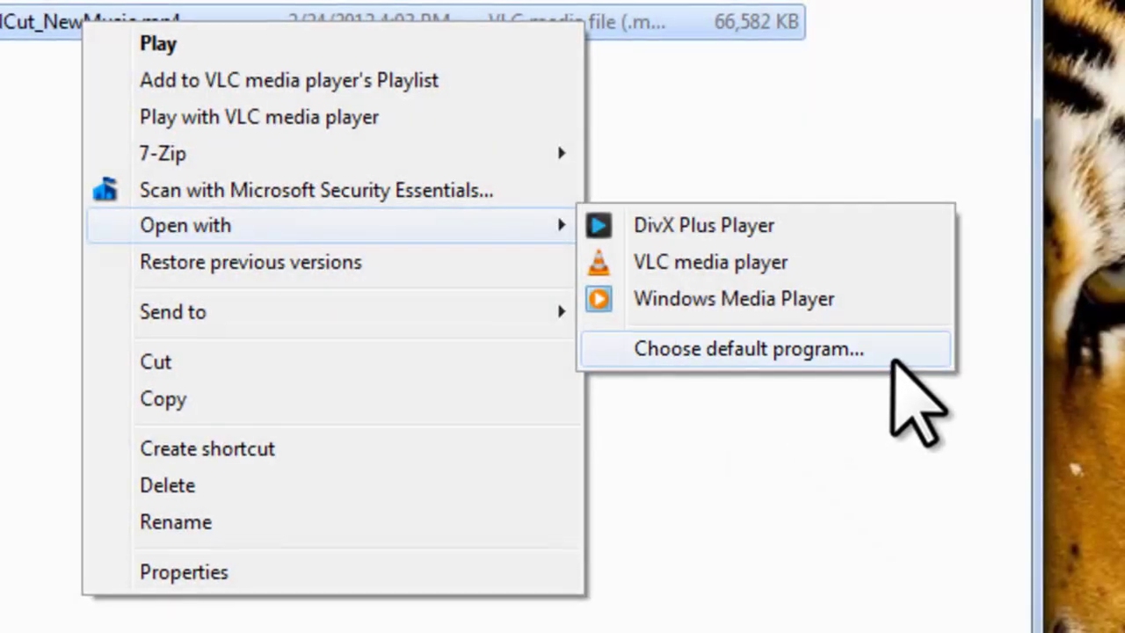
{"action": "left_click", "coordinate": [894, 356]}
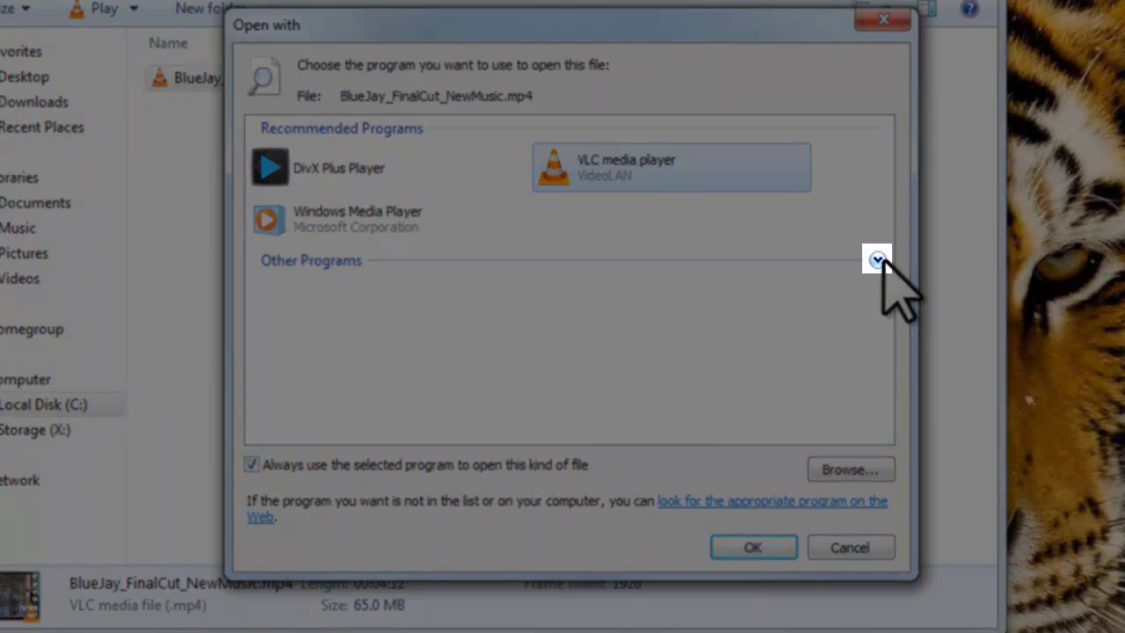
{"action": "left_click", "coordinate": [878, 260]}
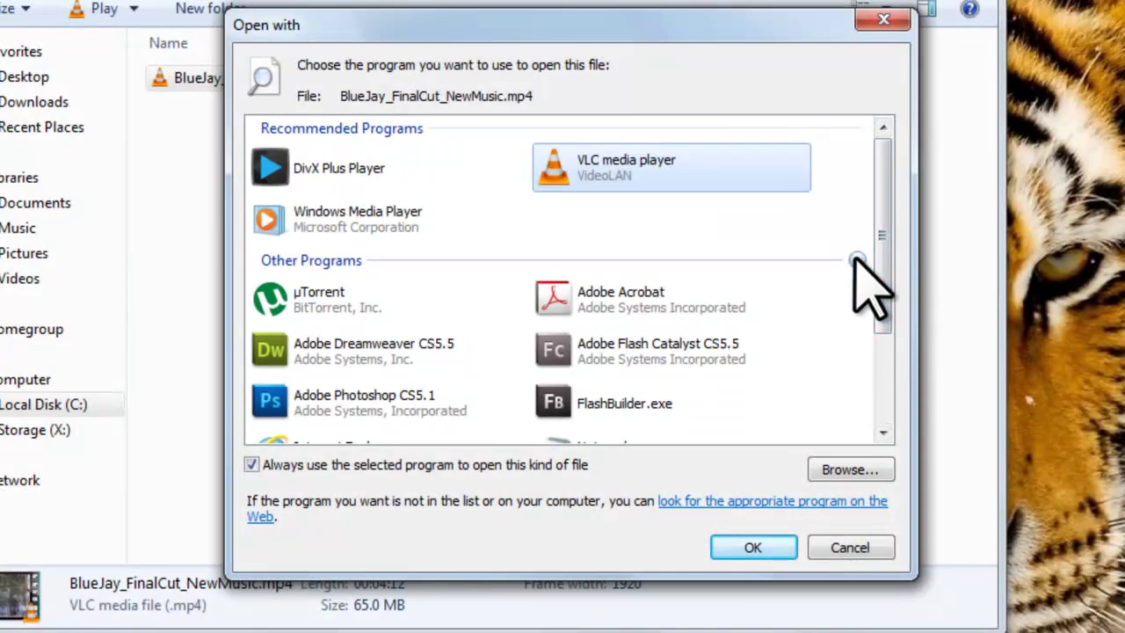
{"action": "left_click", "coordinate": [857, 260]}
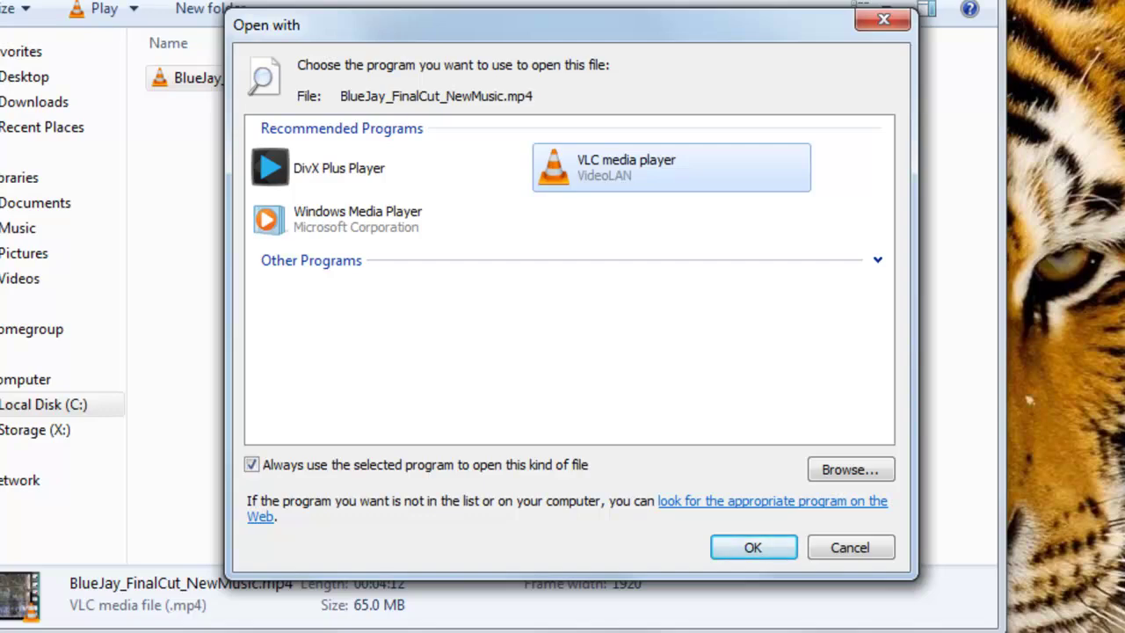
{"action": "left_click", "coordinate": [623, 176]}
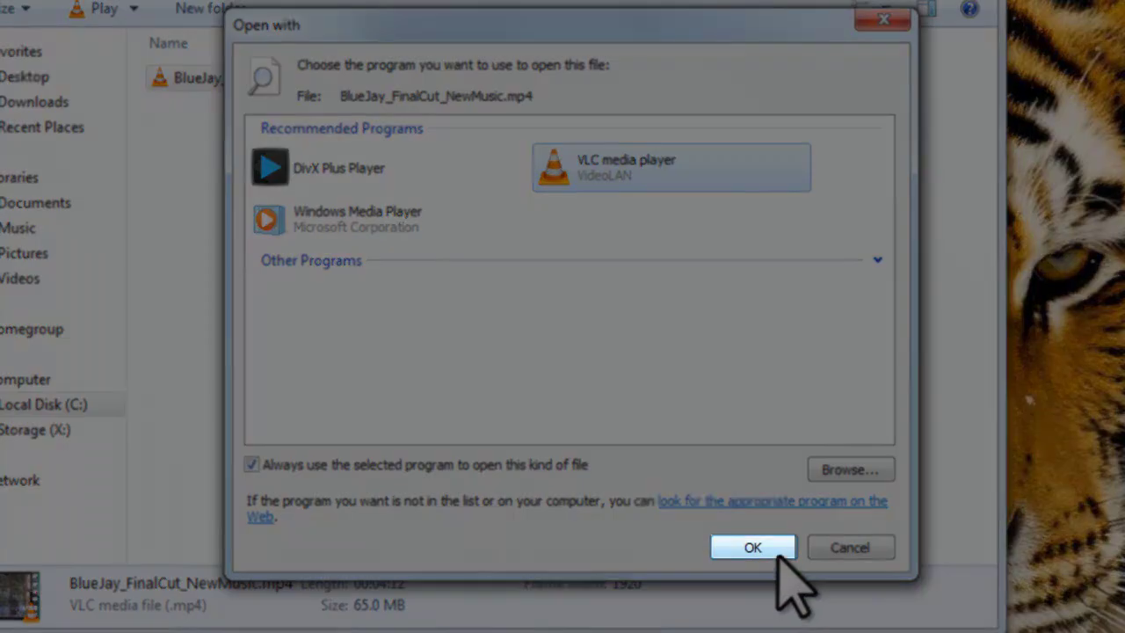
{"action": "left_click", "coordinate": [778, 548]}
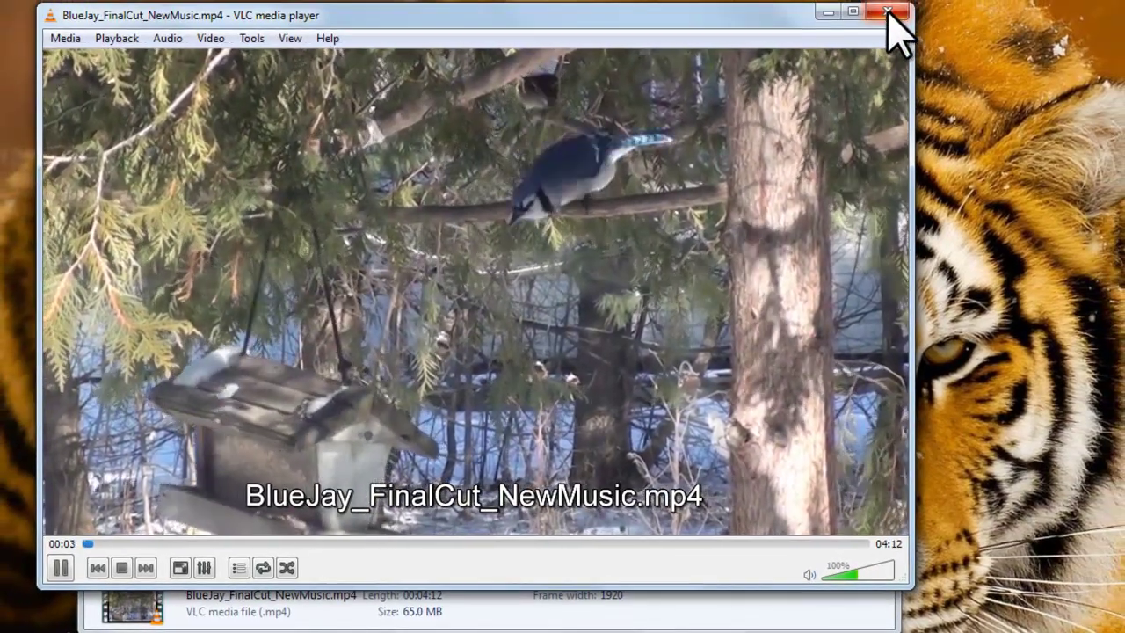
{"action": "left_click", "coordinate": [889, 16]}
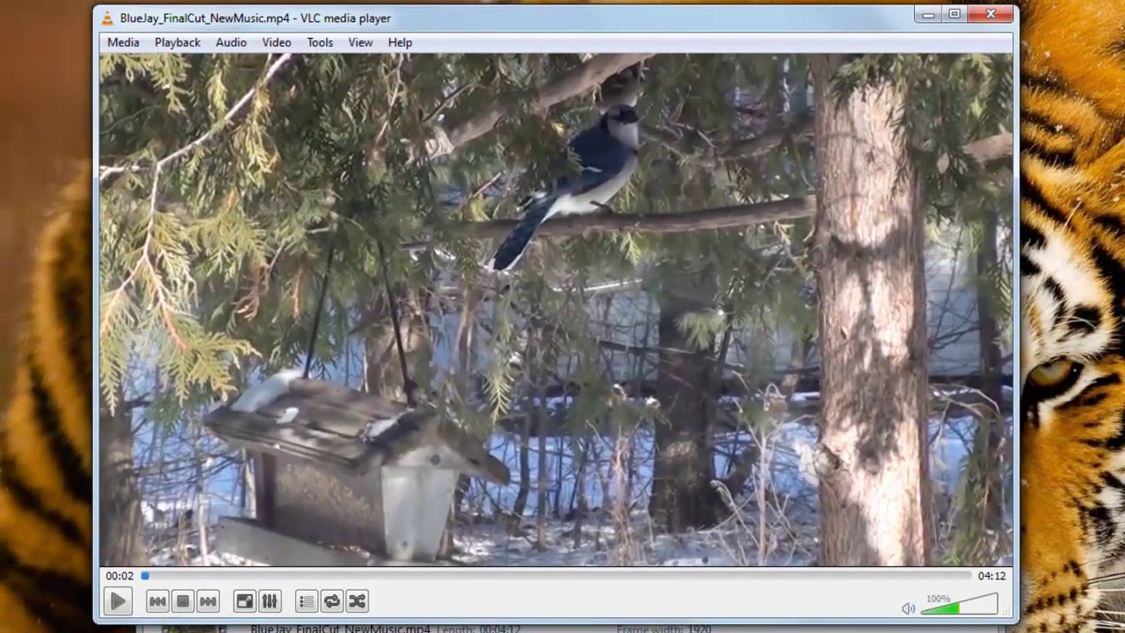
Resume the BlueJay video, pause it again, and check the volume control
{"action": "key", "text": "space"}
{"action": "key", "text": "space"}
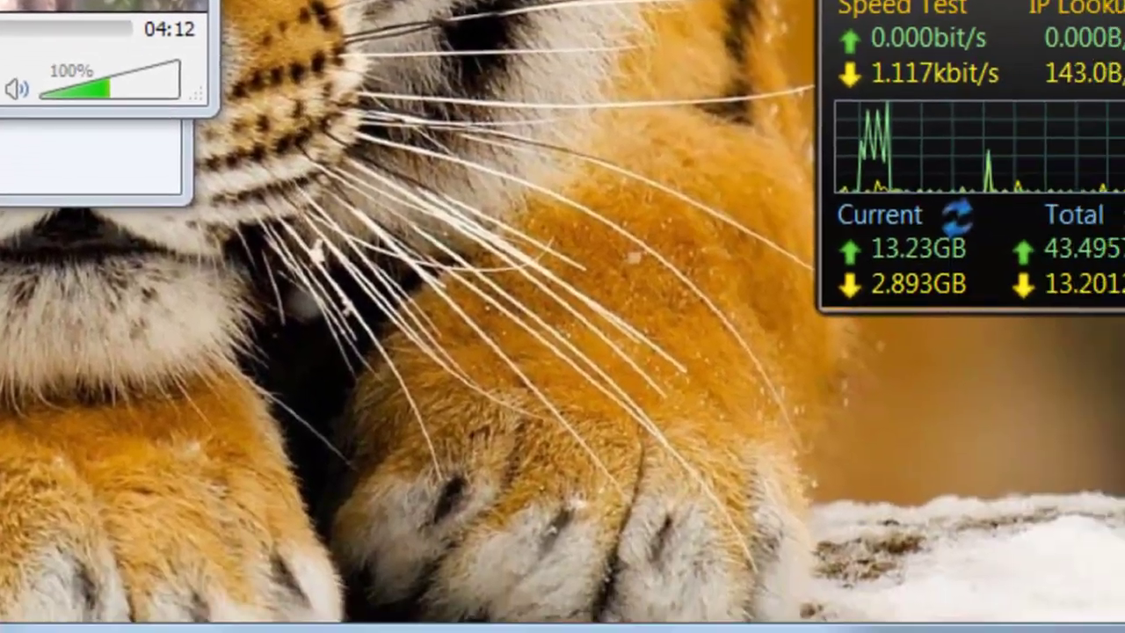
{"action": "left_click", "coordinate": [952, 601]}
{"action": "left_click", "coordinate": [954, 603]}
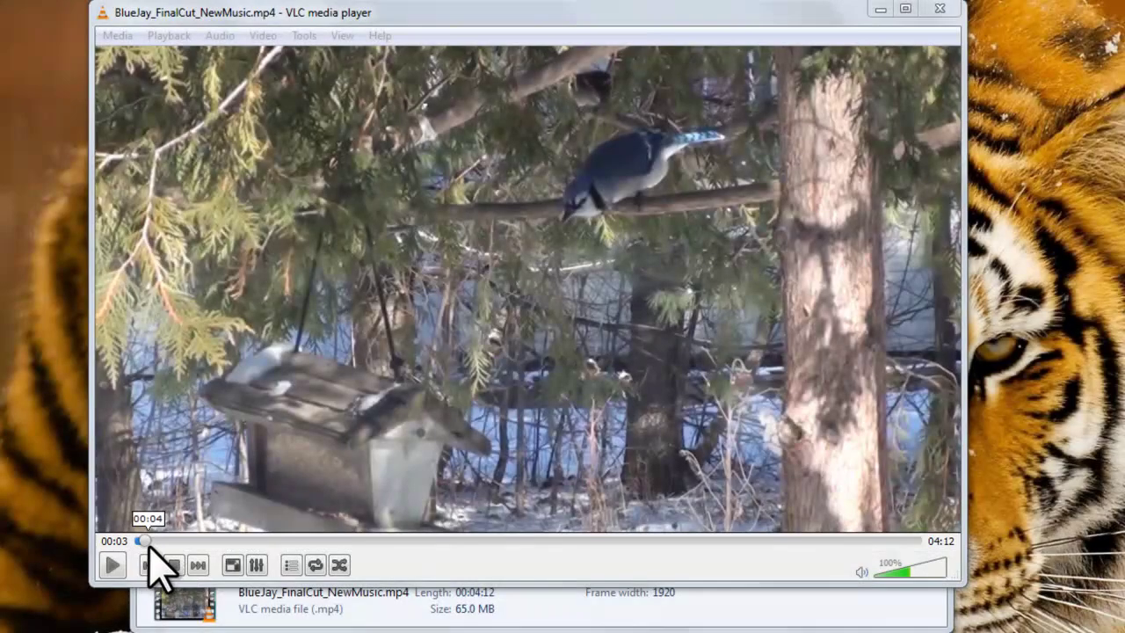
Skip the paused video forward to 01:26 and switch it to full screen
{"action": "left_click_drag", "start_coordinate": [145, 541], "coordinate": [404, 543]}
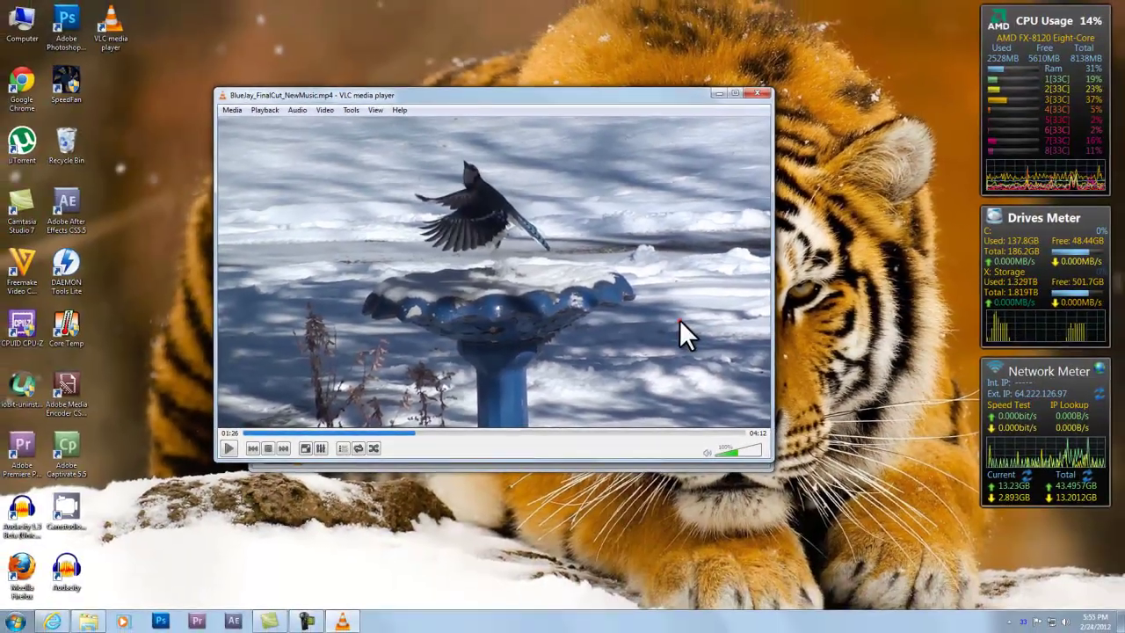
{"action": "double_click", "coordinate": [680, 320]}
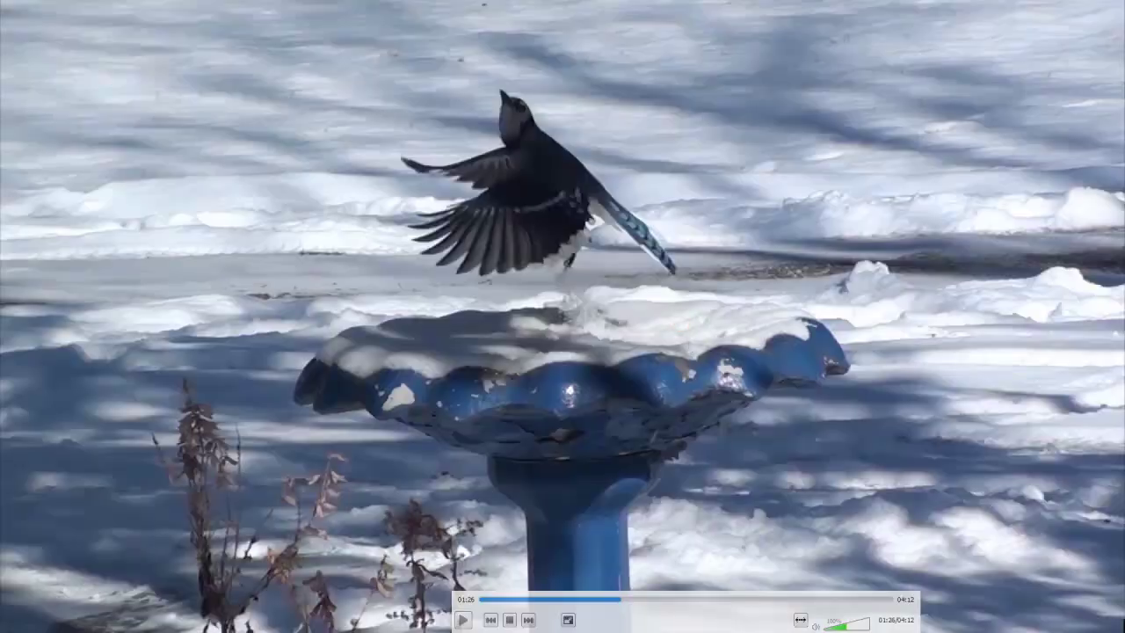